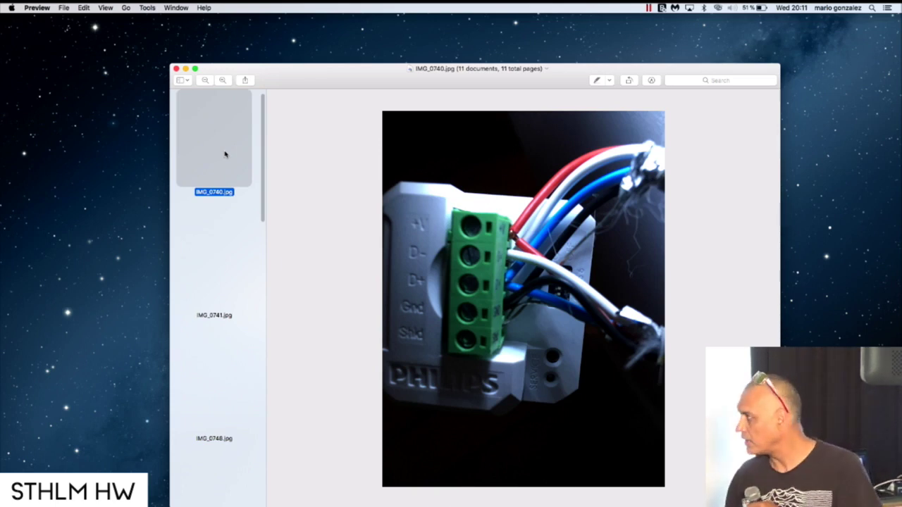
# Advance two photos in Preview, past IMG_0741.jpg to the equipment rack photo IMG_0753.jpg
pyautogui.press('Down')
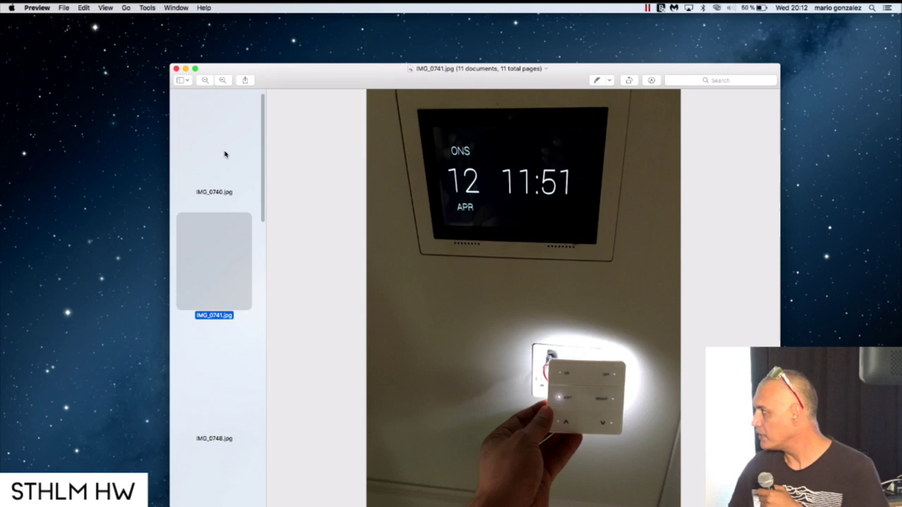
pyautogui.press('Down')
pyautogui.press('Down')
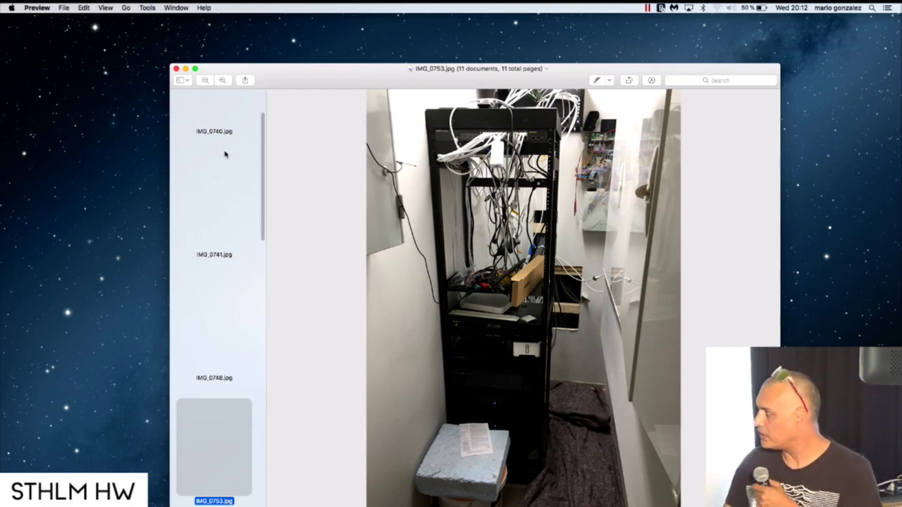
# Step through IMG_0797, IMG_0905, IMG_1626, the power supply and IMG_1629 to IMG_1633.jpg
pyautogui.press('Down')
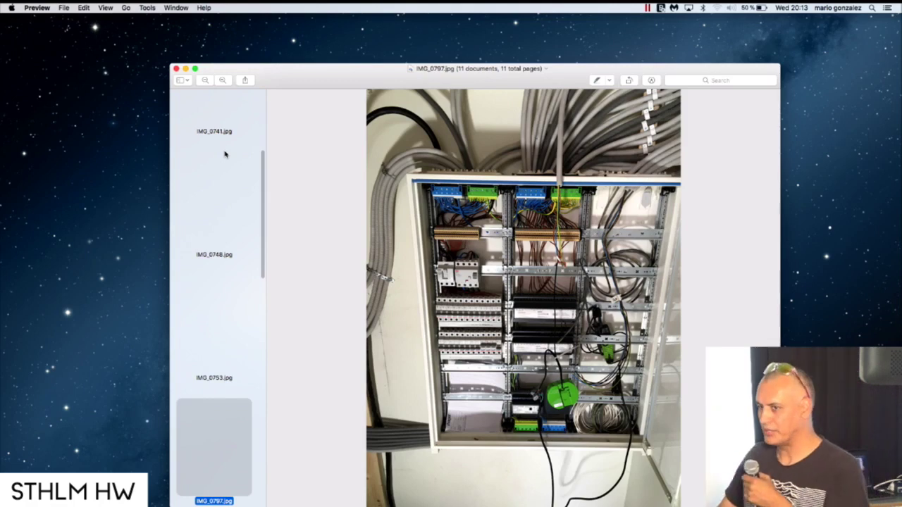
pyautogui.press('Down')
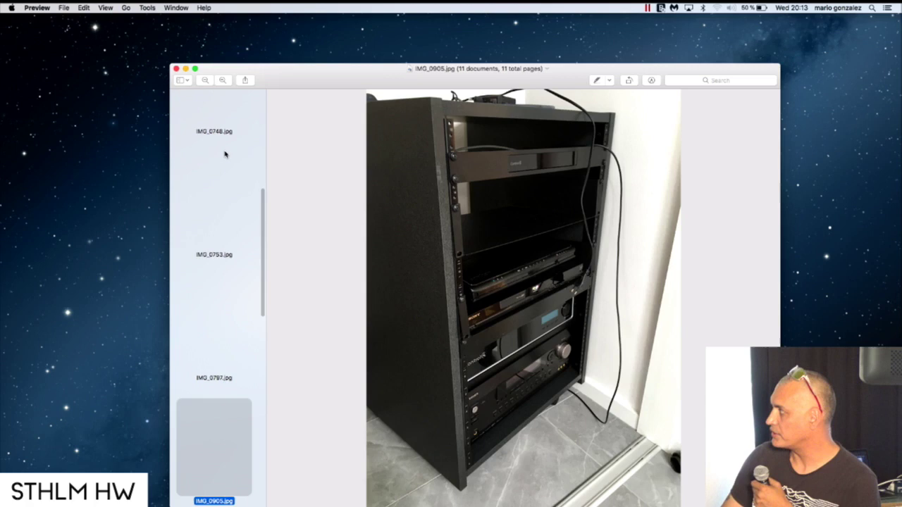
pyautogui.press('Down')
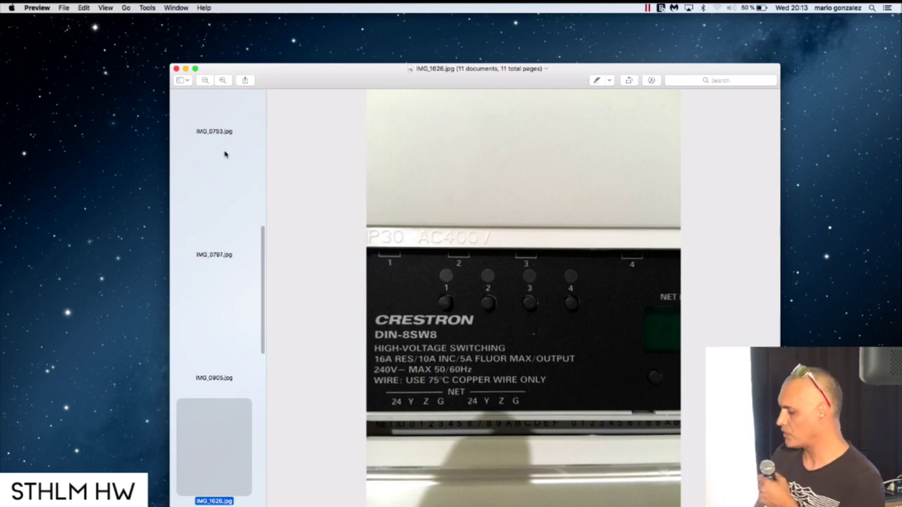
pyautogui.press('Down')
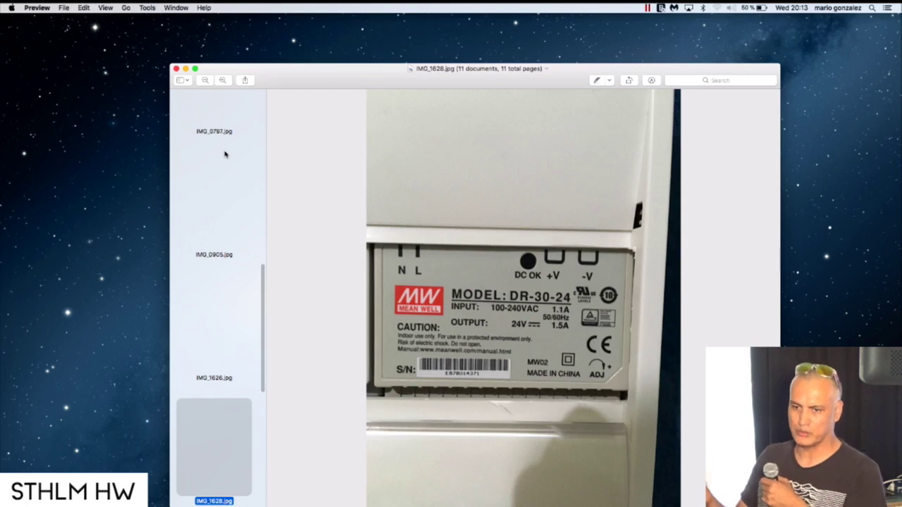
pyautogui.press('Down')
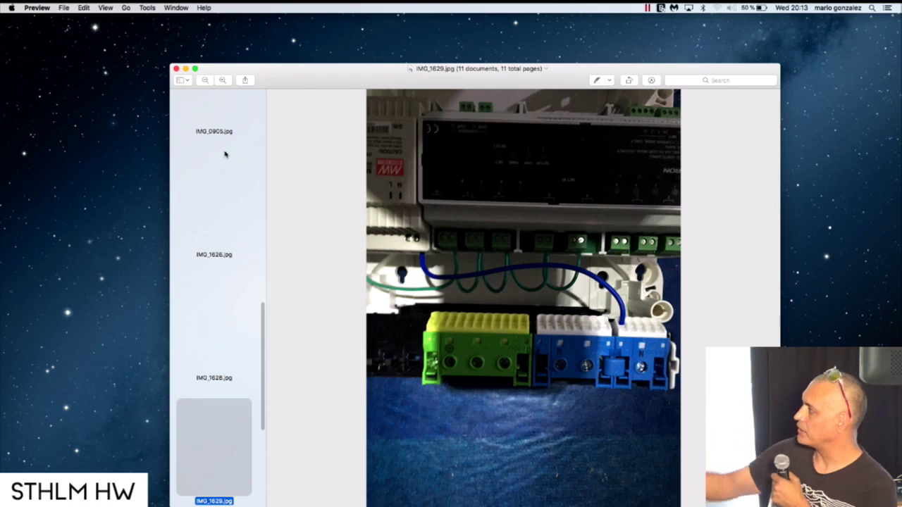
pyautogui.press('Down')
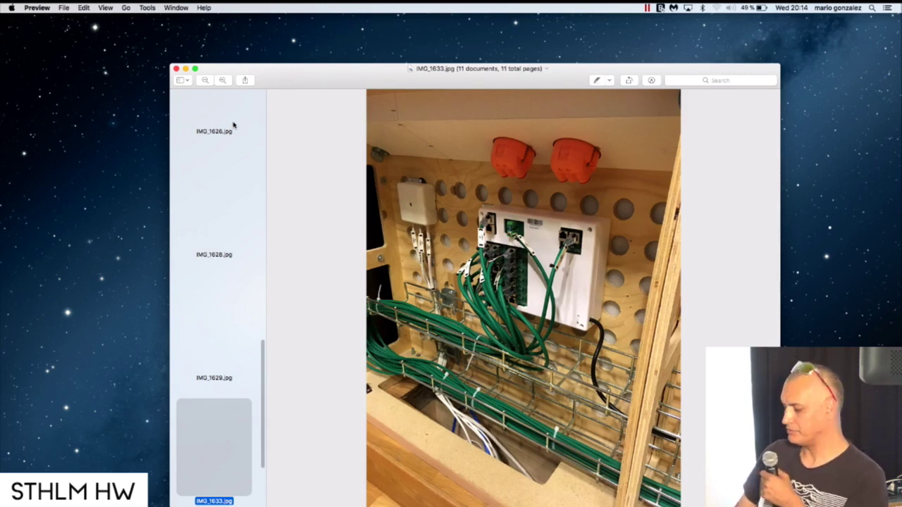
# Show the last photo, IMG_1635.jpg, the cabinet with four orange junction boxes
pyautogui.press('Down')
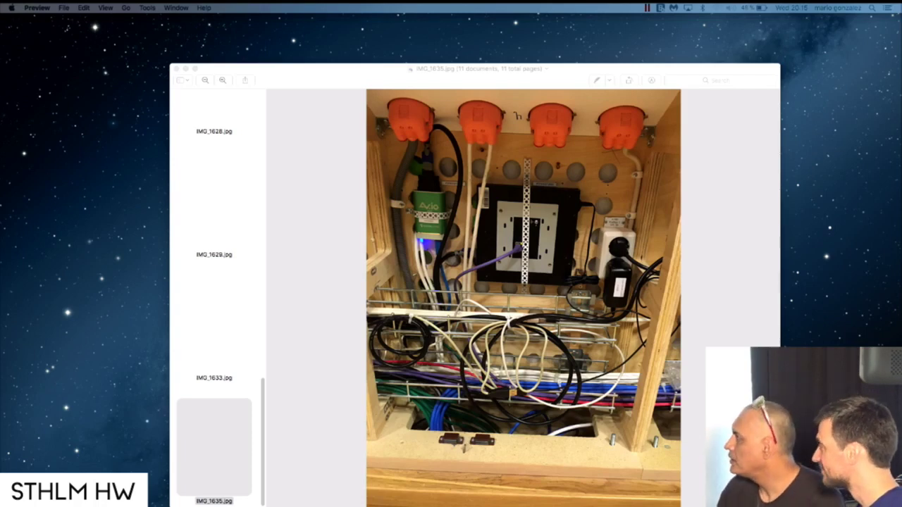
# Bring the Windows 7 VM forward, centre it, and reposition the LAST.v4p and Python console windows
pyautogui.press('super+Tab')
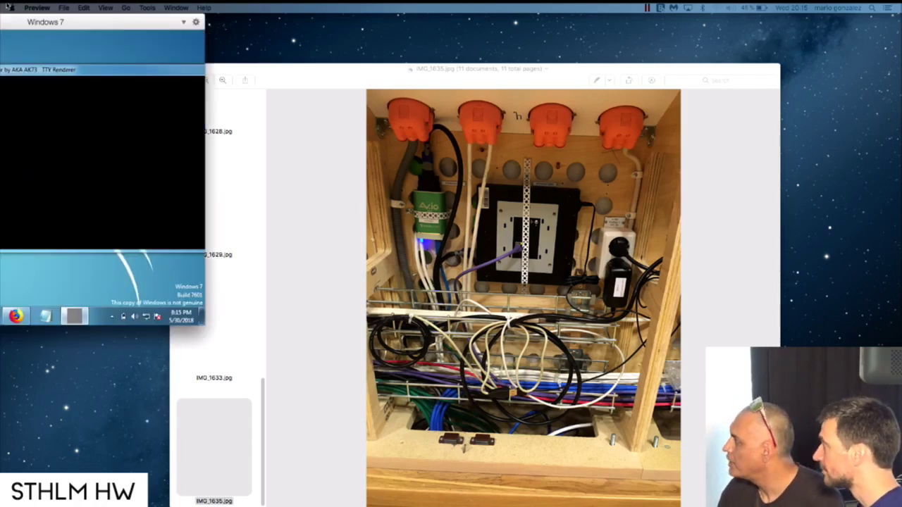
pyautogui.moveTo(47, 22)
pyautogui.mouseDown()
pyautogui.moveTo(324, 78)
pyautogui.moveTo(435, 90)
pyautogui.moveTo(509, 150)
pyautogui.mouseUp()
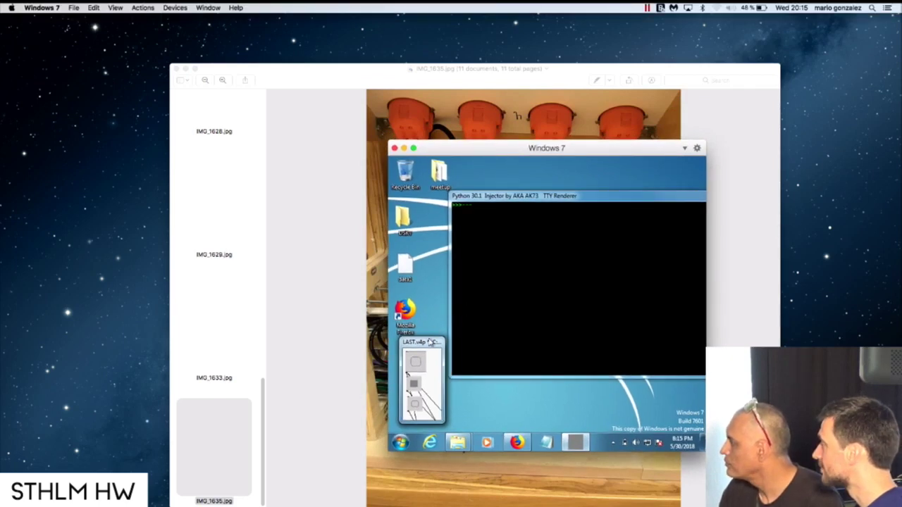
pyautogui.moveTo(432, 343)
pyautogui.mouseDown()
pyautogui.moveTo(432, 454)
pyautogui.moveTo(431, 372)
pyautogui.mouseUp()
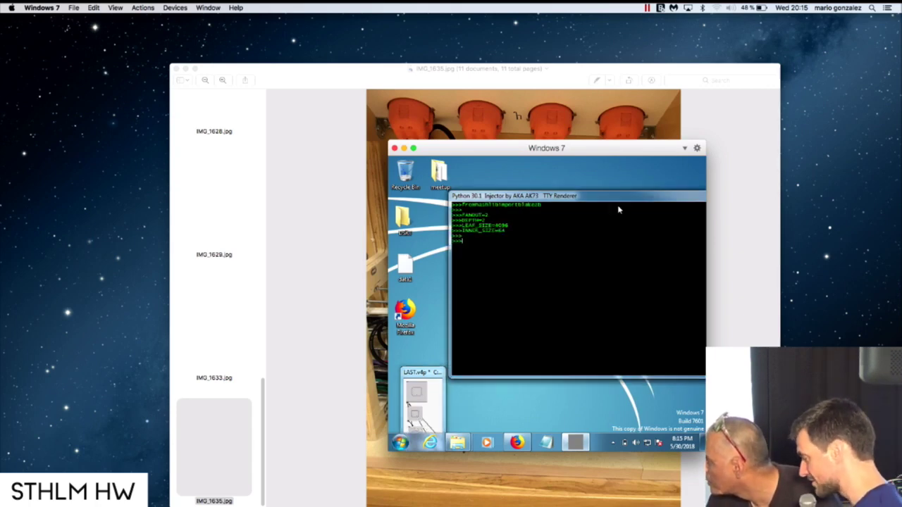
pyautogui.moveTo(616, 202)
pyautogui.mouseDown()
pyautogui.moveTo(600, 191)
pyautogui.moveTo(569, 250)
pyautogui.mouseUp()
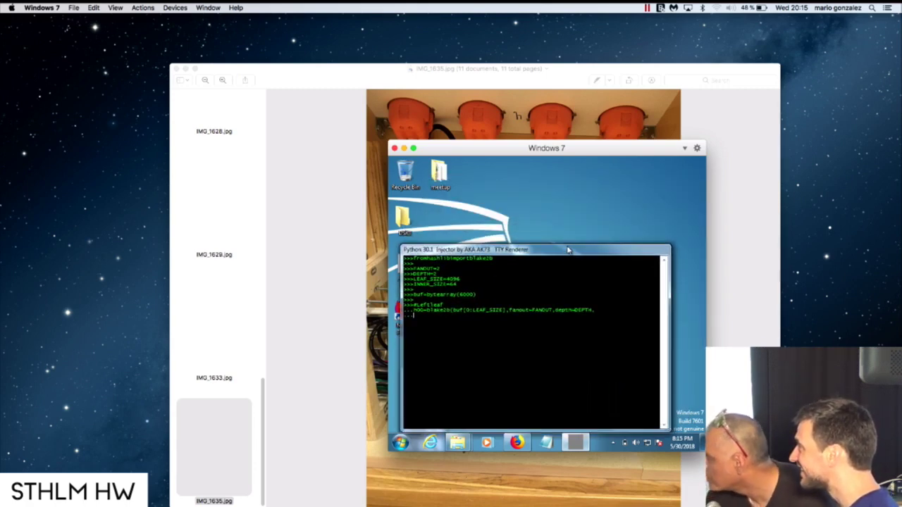